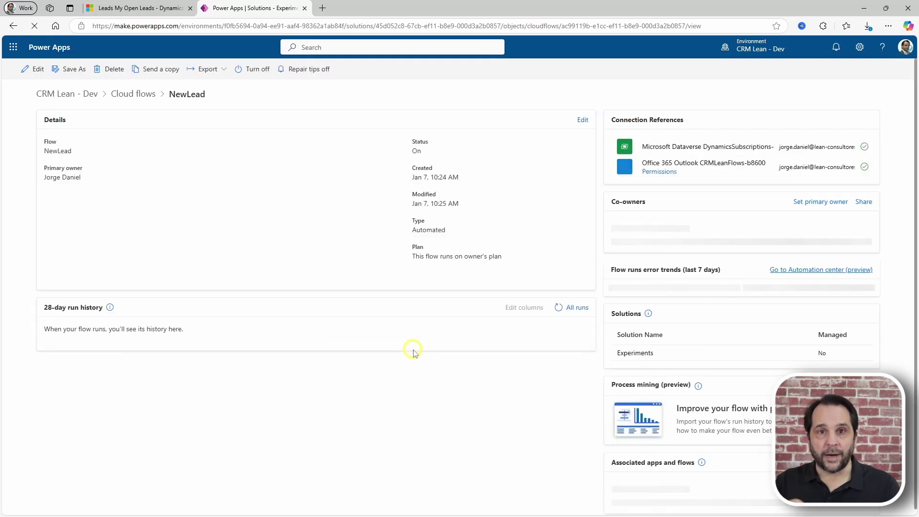
# Open the NewLead cloud flow from its details page in the flow designer
pyautogui.click(39, 69)
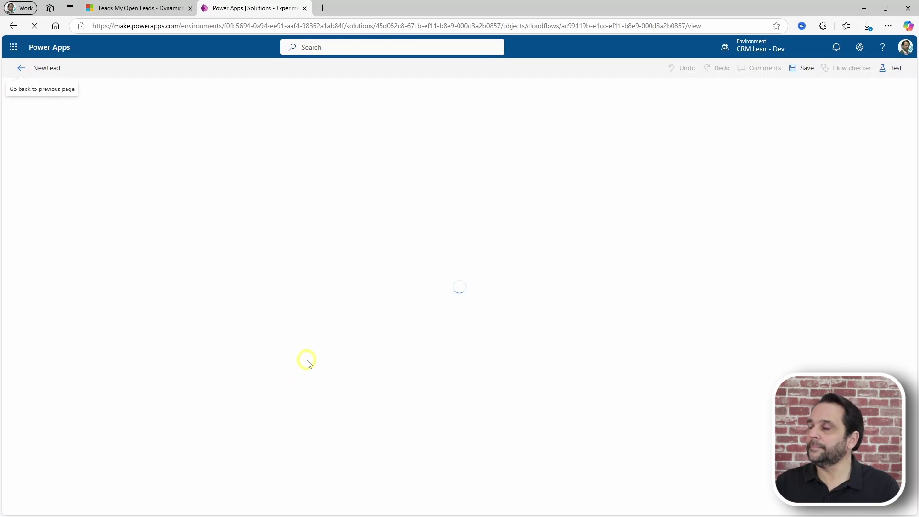
# Review the 'When a row is added Lead' trigger and 'Send an email (V2)' step, then return to the solution objects
pyautogui.click(374, 97)
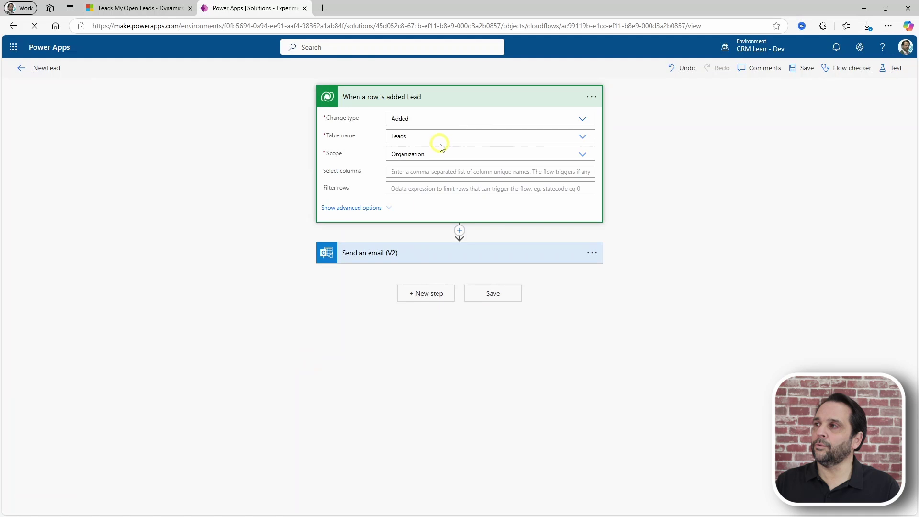
pyautogui.click(421, 256)
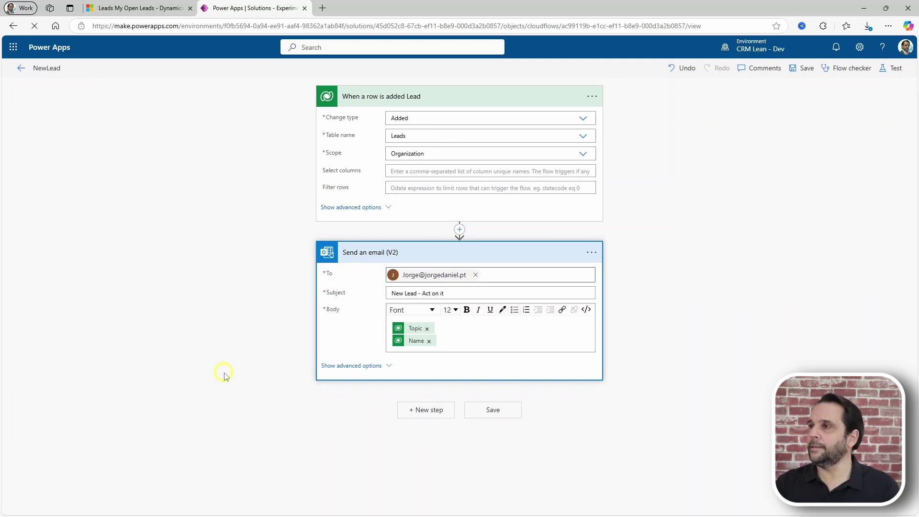
pyautogui.click(21, 71)
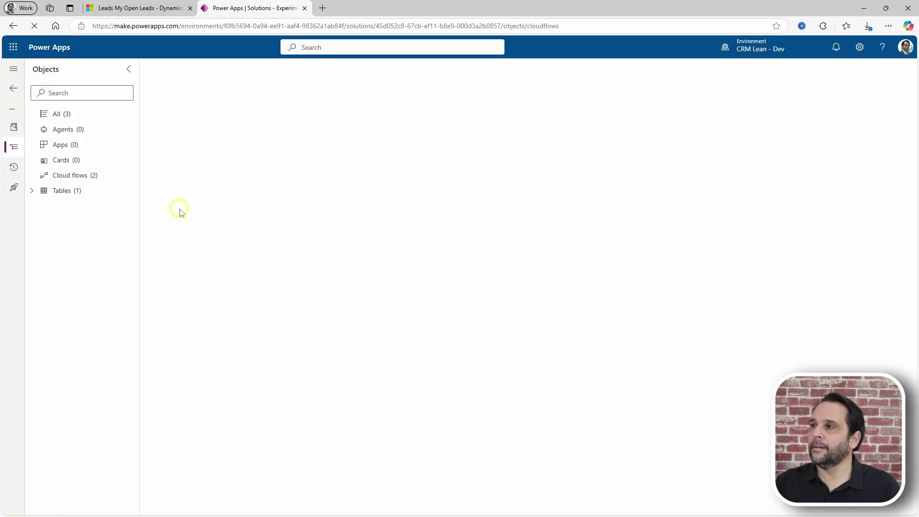
# Start a new lead with topic 'Demo lead' and enter the contact's first and last name
pyautogui.click(121, 11)
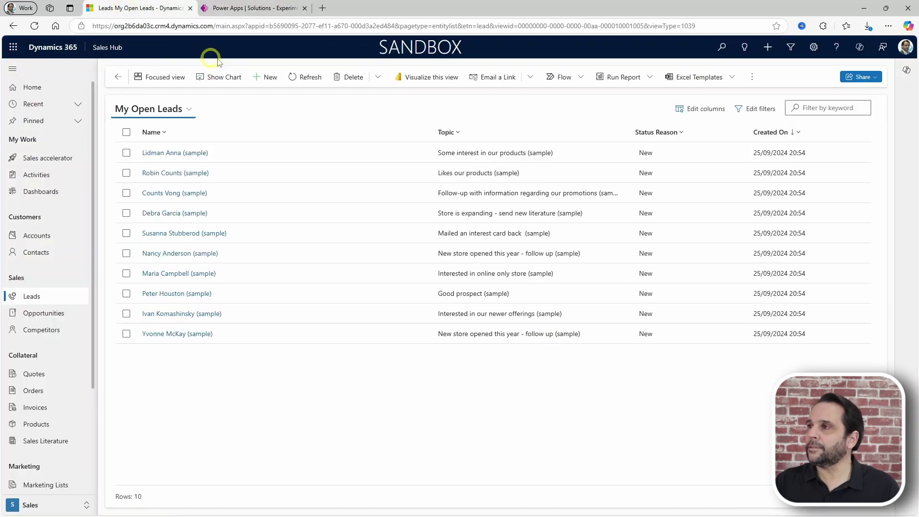
pyautogui.click(268, 83)
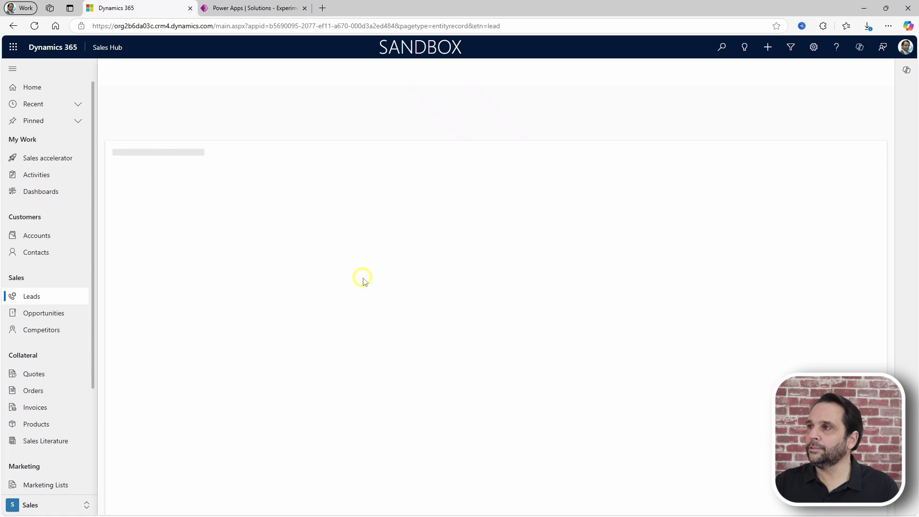
pyautogui.click(211, 226)
pyautogui.write('Demo lead')
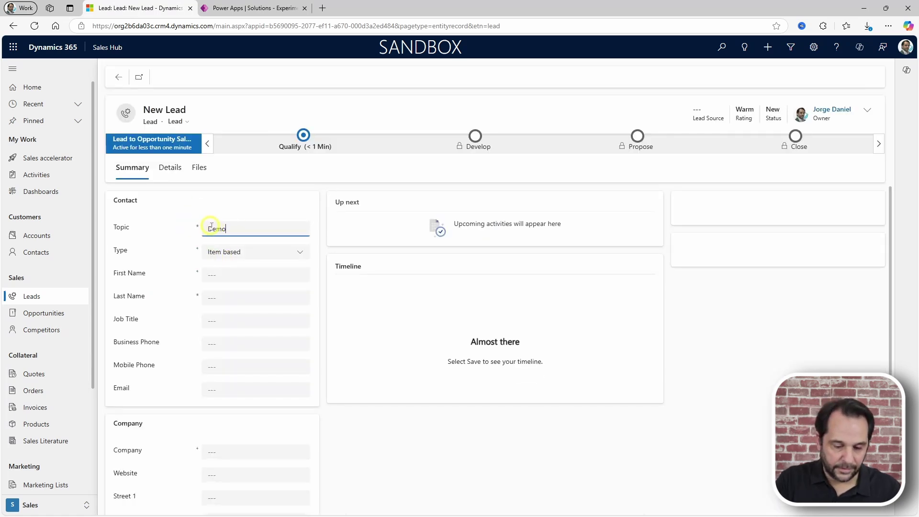
pyautogui.click(234, 280)
pyautogui.click(231, 291)
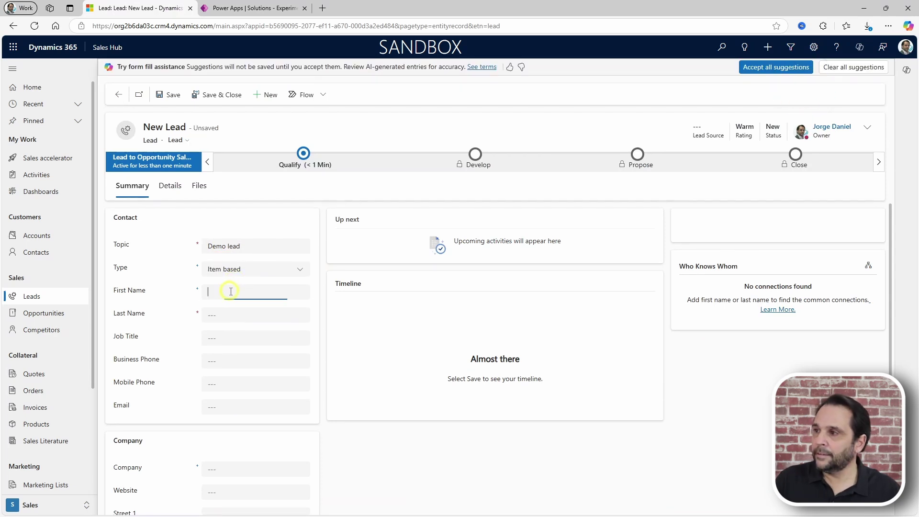
pyautogui.write('Jorge')
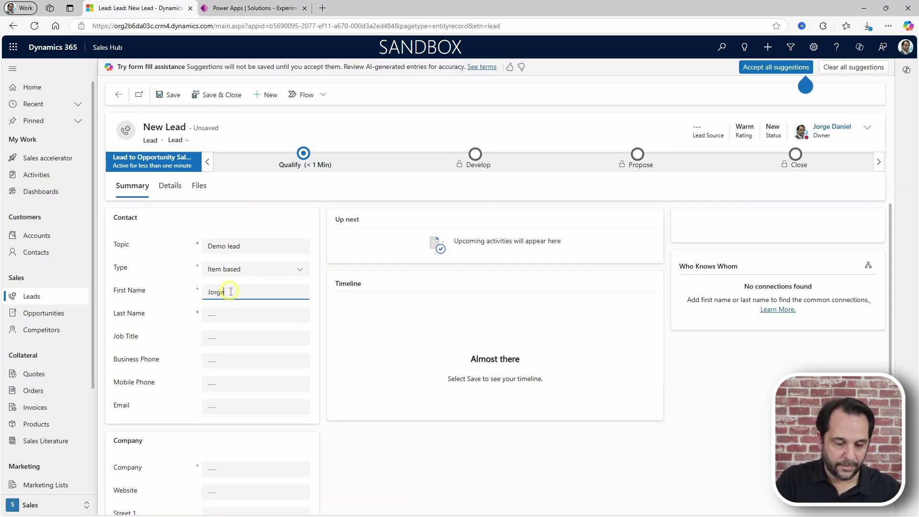
pyautogui.press('Tab')
pyautogui.write('Daniel')
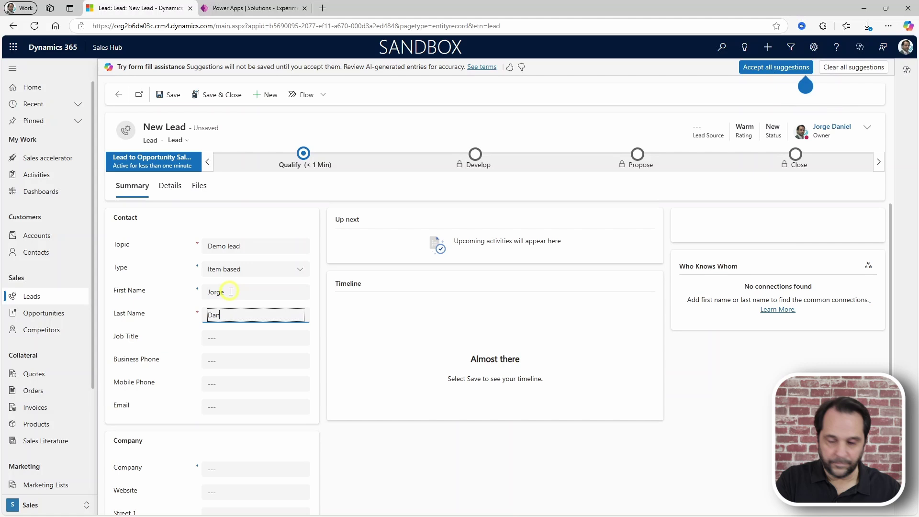
# Set the lead's Lead Source to Paid Media, save and close it, and return to Power Apps
pyautogui.click(204, 95)
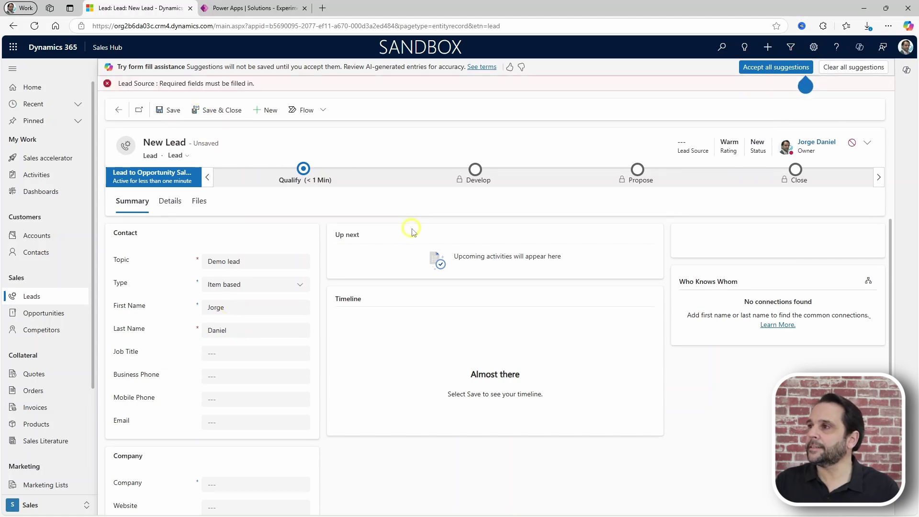
pyautogui.click(869, 143)
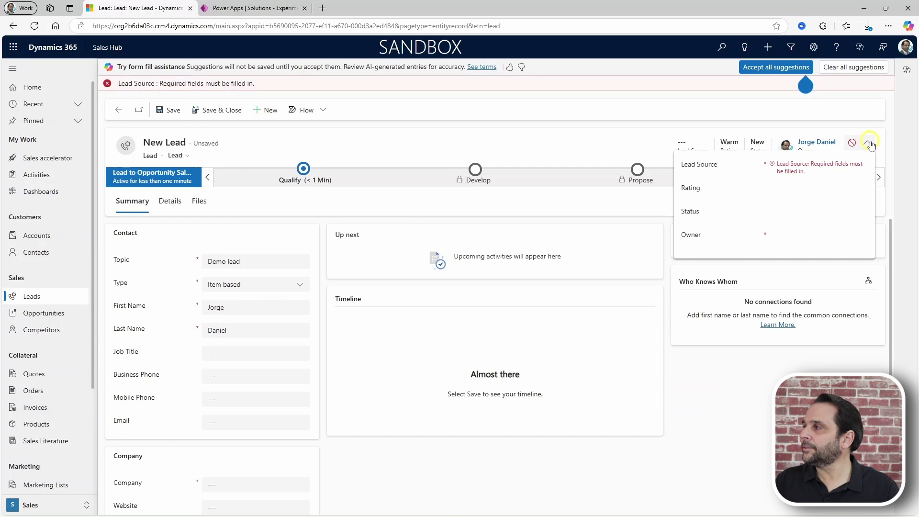
pyautogui.click(857, 166)
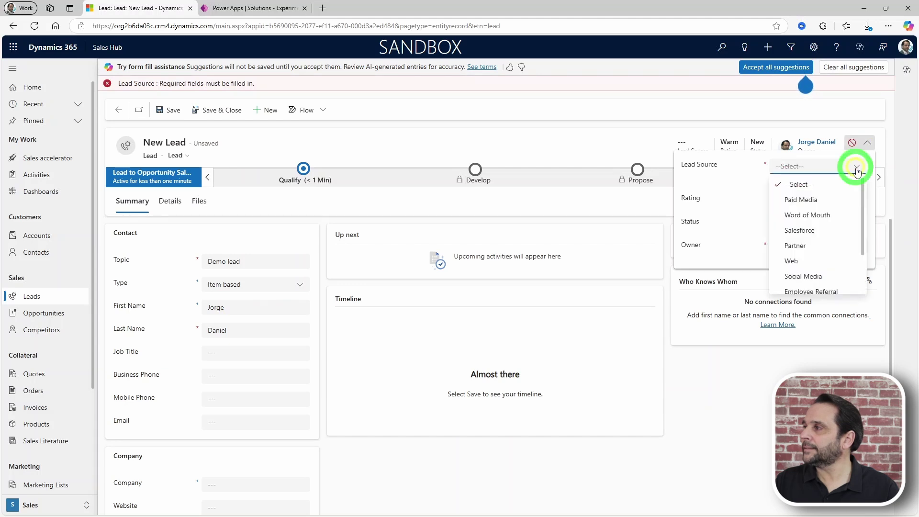
pyautogui.click(809, 201)
pyautogui.click(222, 96)
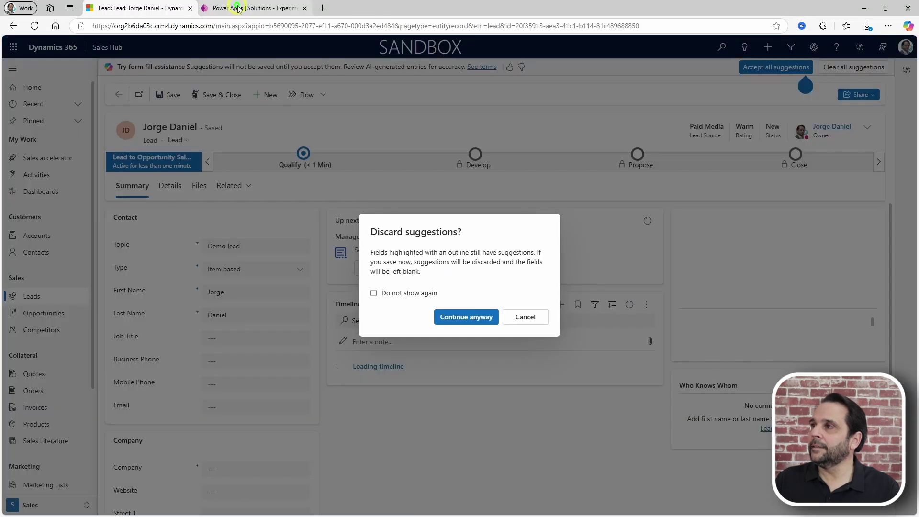
pyautogui.click(241, 14)
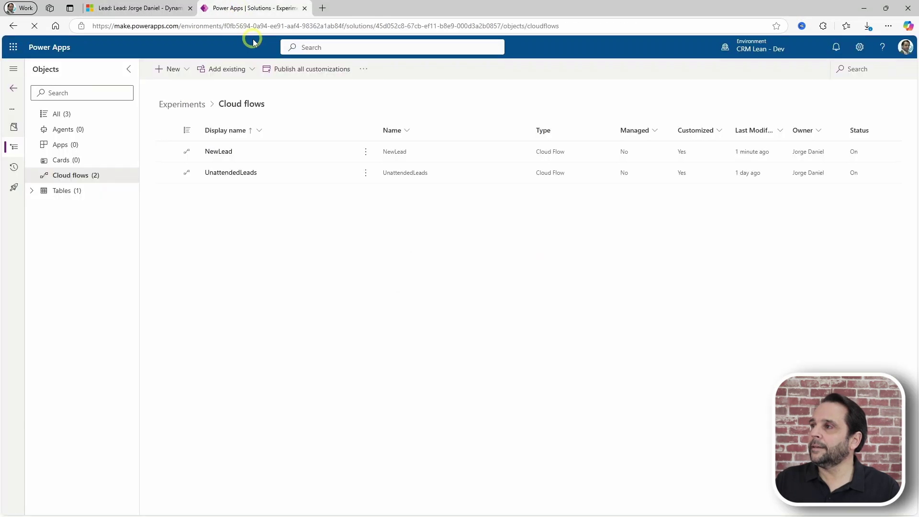
# Open the NewLead flow's latest run and confirm the trigger and email step succeeded
pyautogui.click(222, 153)
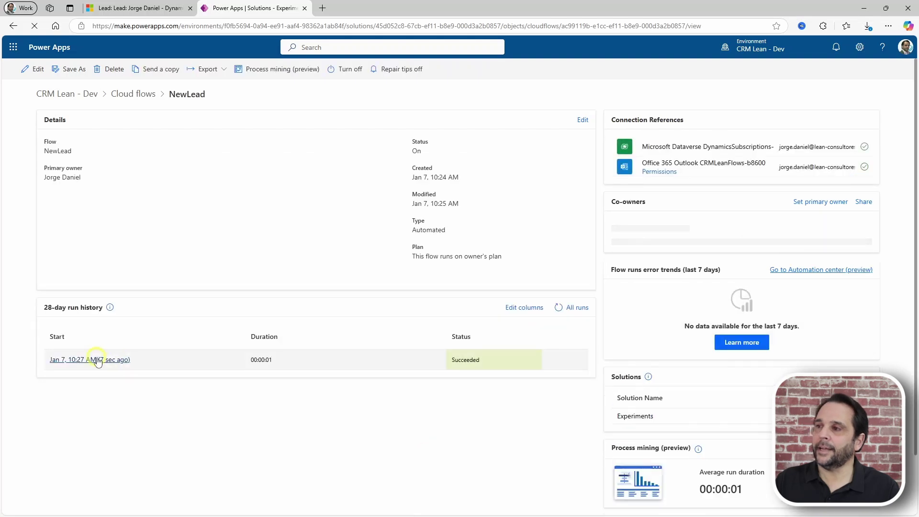
pyautogui.click(97, 362)
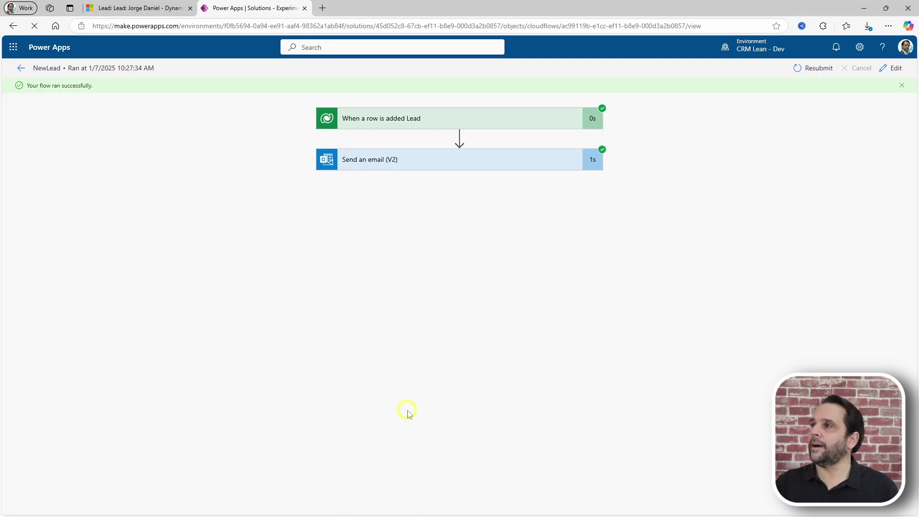
# Continue past the Lead record prompt and open the advanced filter editor for the Leads table
pyautogui.click(144, 9)
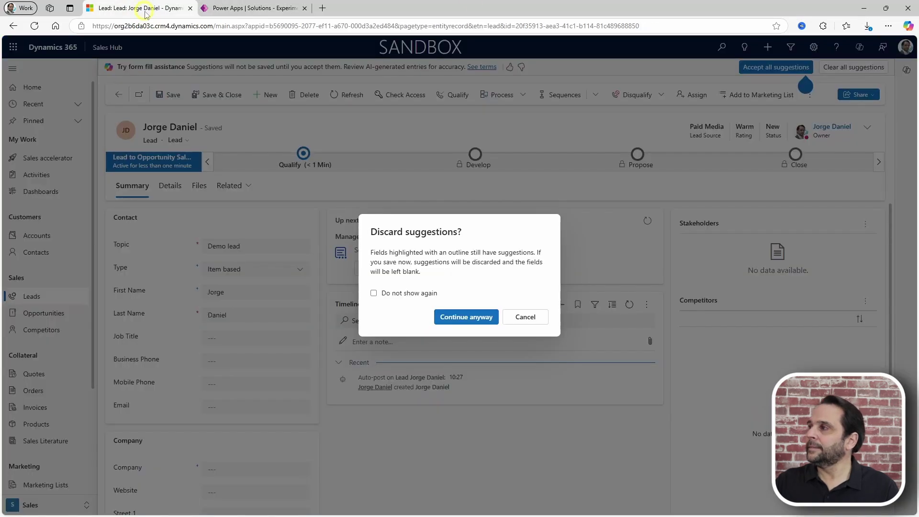
pyautogui.click(487, 317)
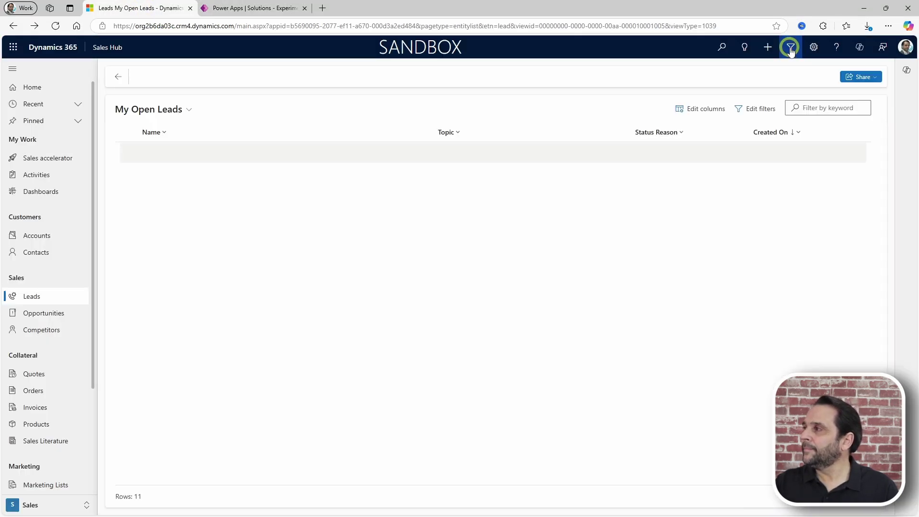
pyautogui.click(791, 48)
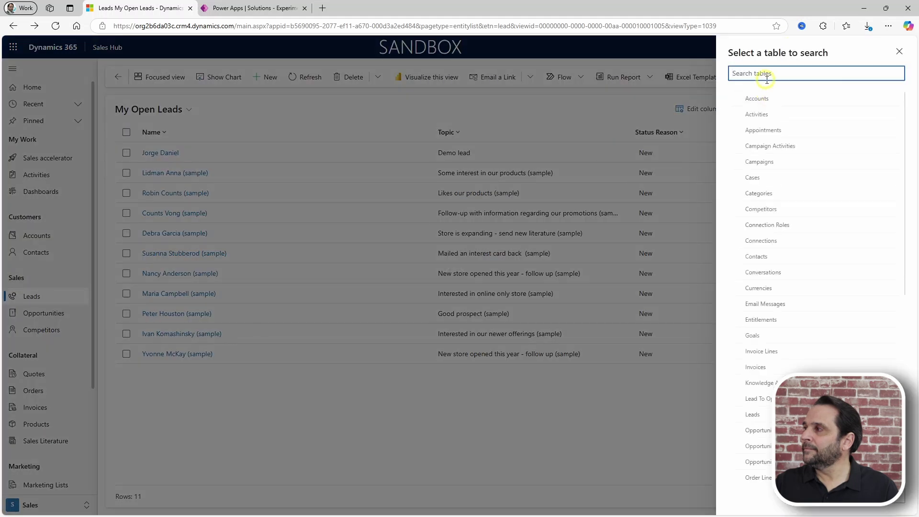
pyautogui.click(767, 76)
pyautogui.write('lead')
pyautogui.click(740, 114)
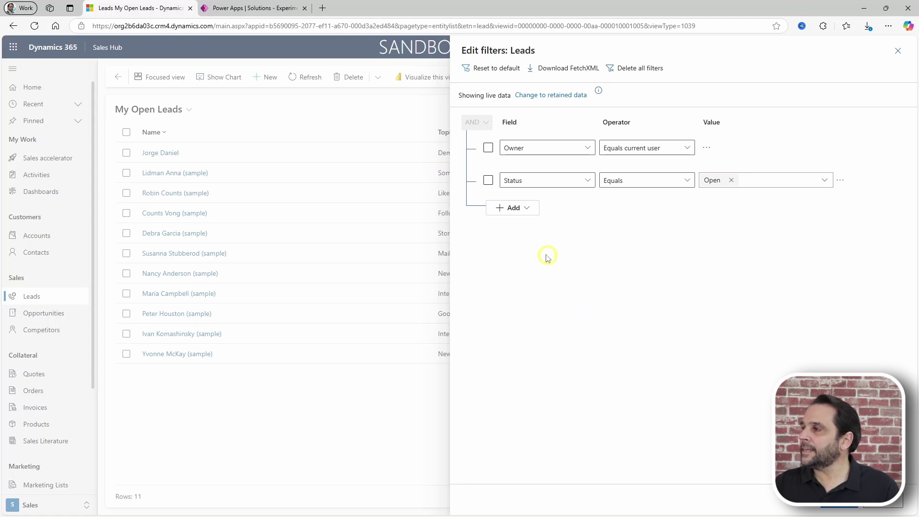
# Add a related-entity condition on Activities (Regarding) with operator Does not contain data
pyautogui.click(521, 211)
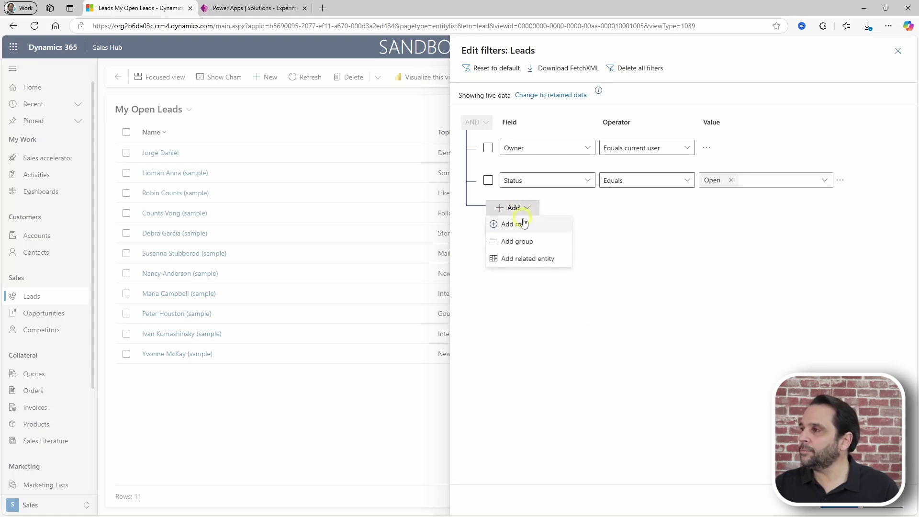
pyautogui.click(525, 263)
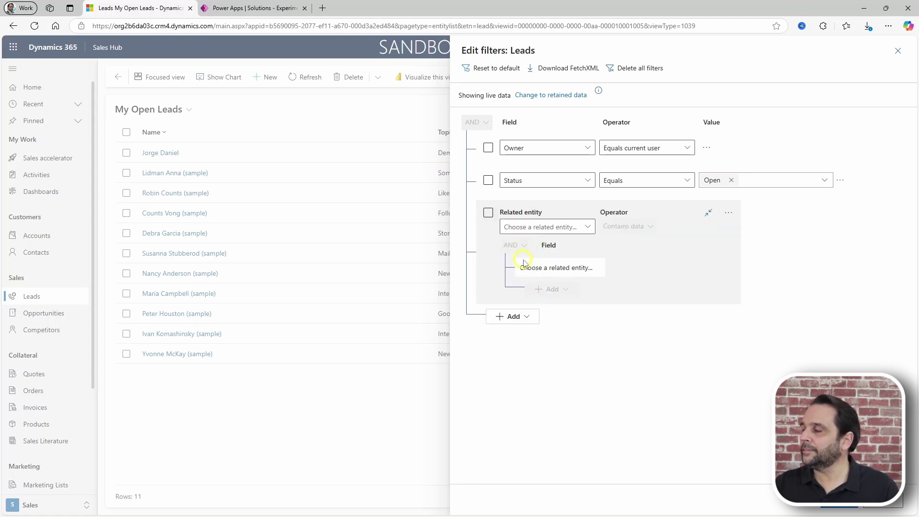
pyautogui.click(583, 230)
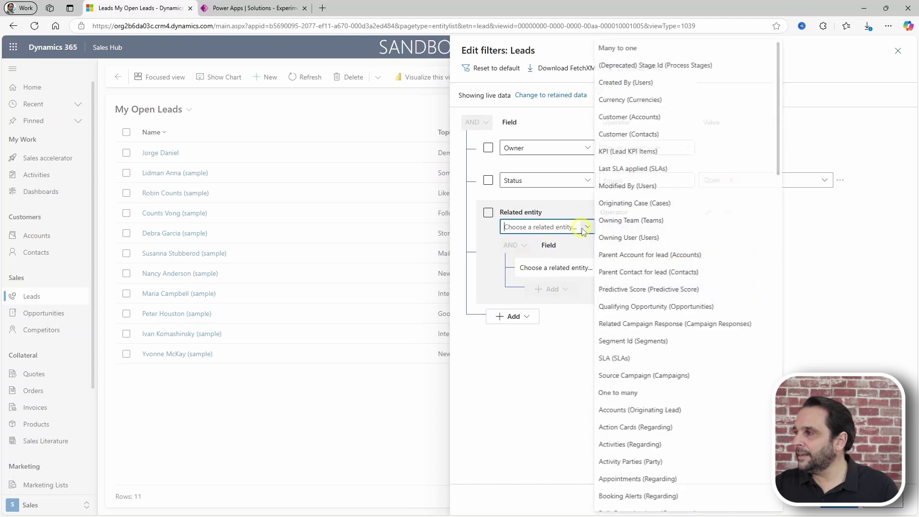
pyautogui.scroll(-3, 658, 394)
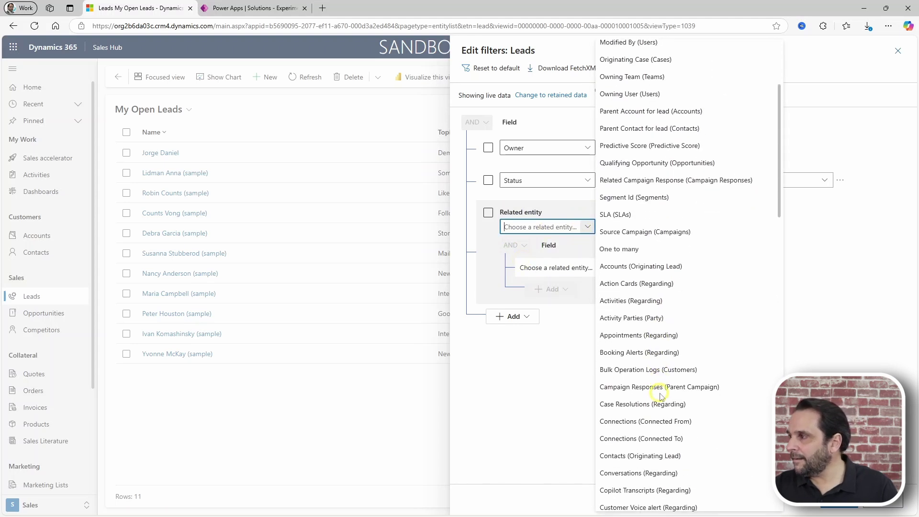
pyautogui.click(636, 301)
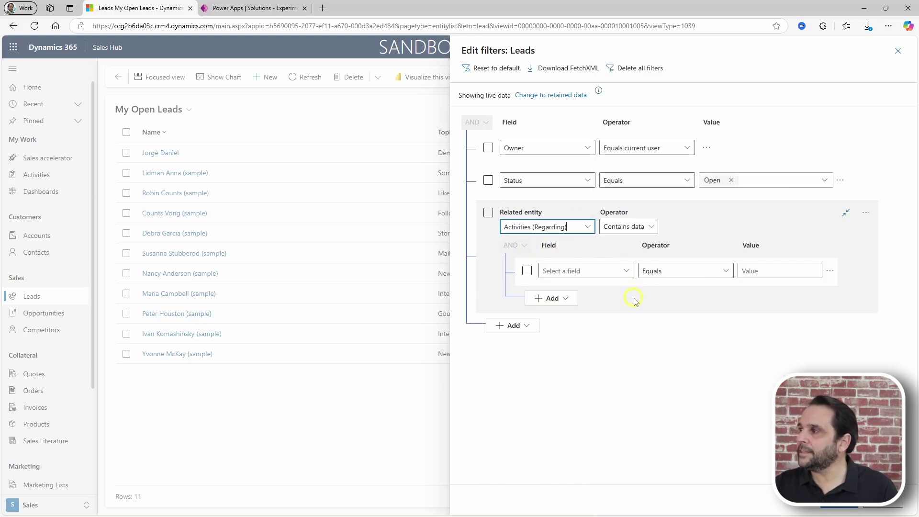
pyautogui.click(654, 228)
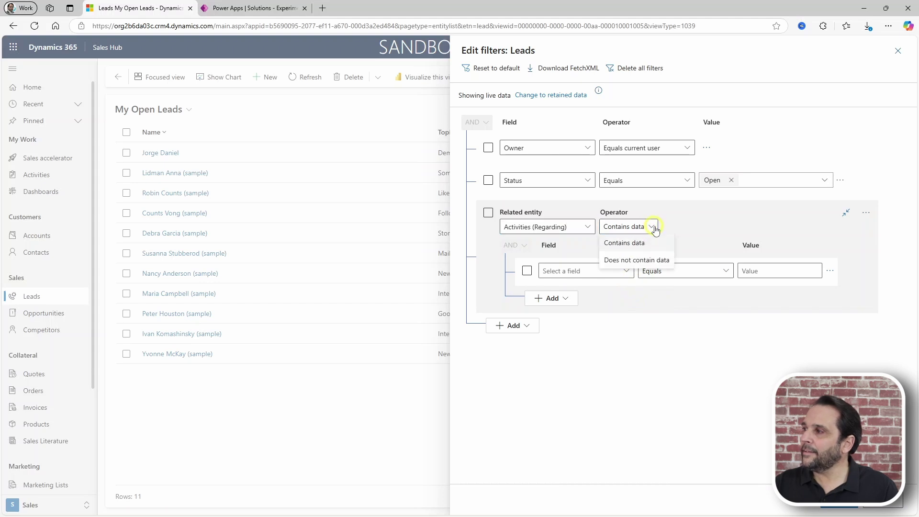
pyautogui.click(642, 260)
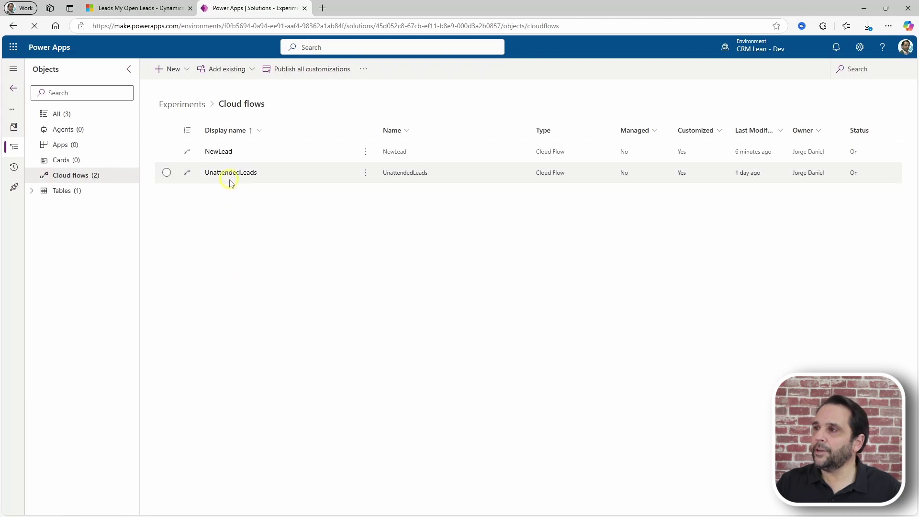
# Edit the UnattendedLeads flow and expand its 'List rows Leads with no activity' step to show the FetchXML
pyautogui.click(231, 175)
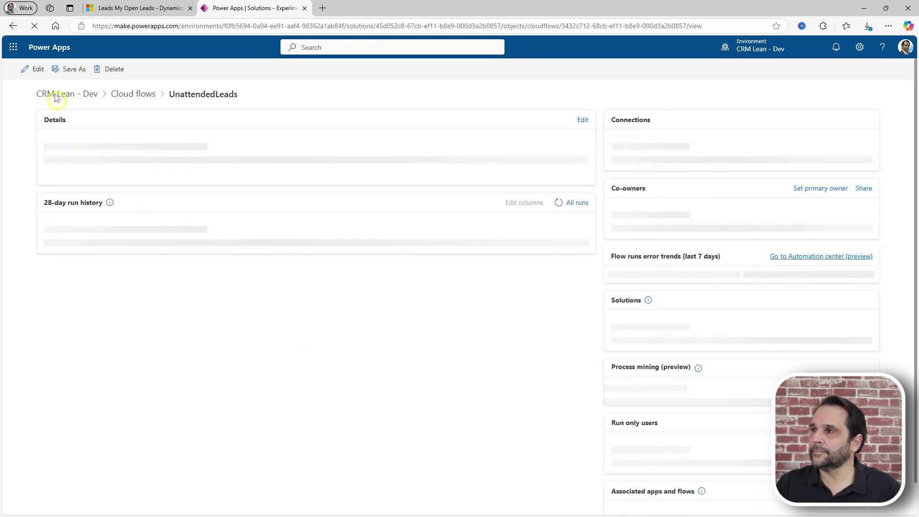
pyautogui.click(39, 71)
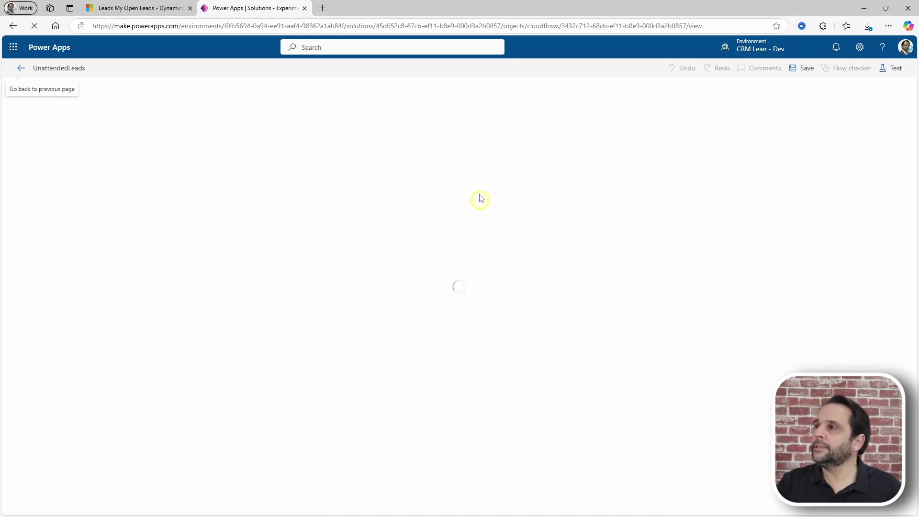
pyautogui.click(375, 137)
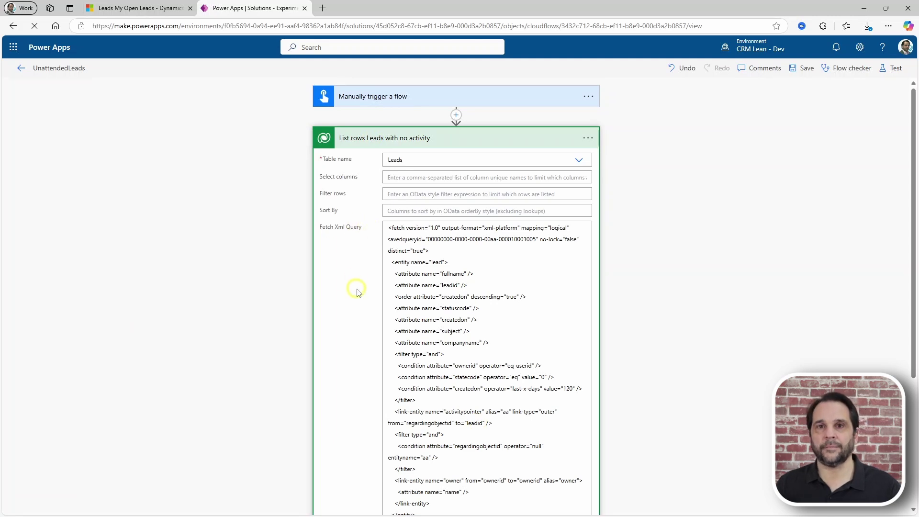
# Collapse List rows, review the Create HTML table step, and insert a new step after it
pyautogui.click(361, 143)
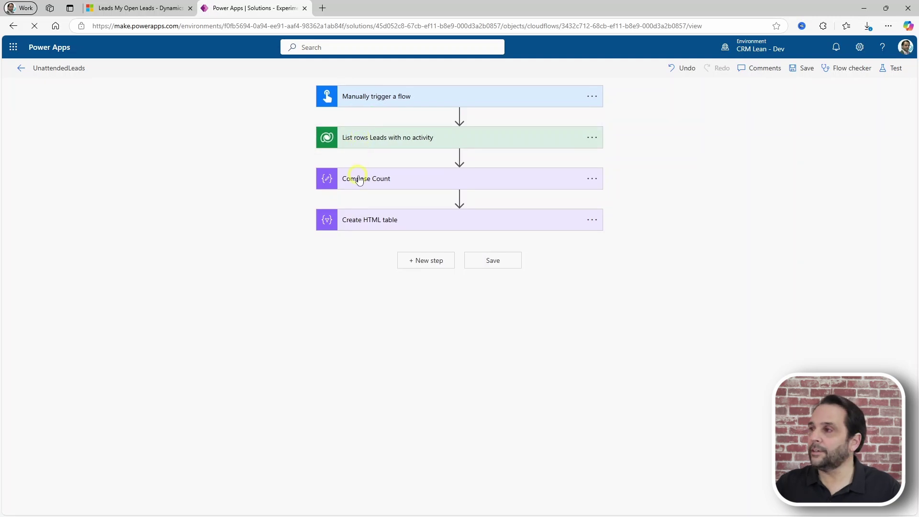
pyautogui.click(382, 220)
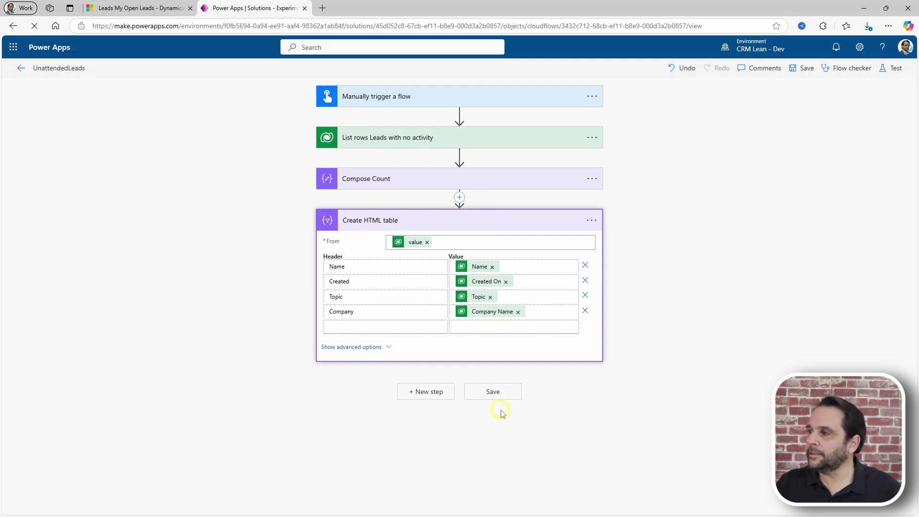
pyautogui.click(427, 392)
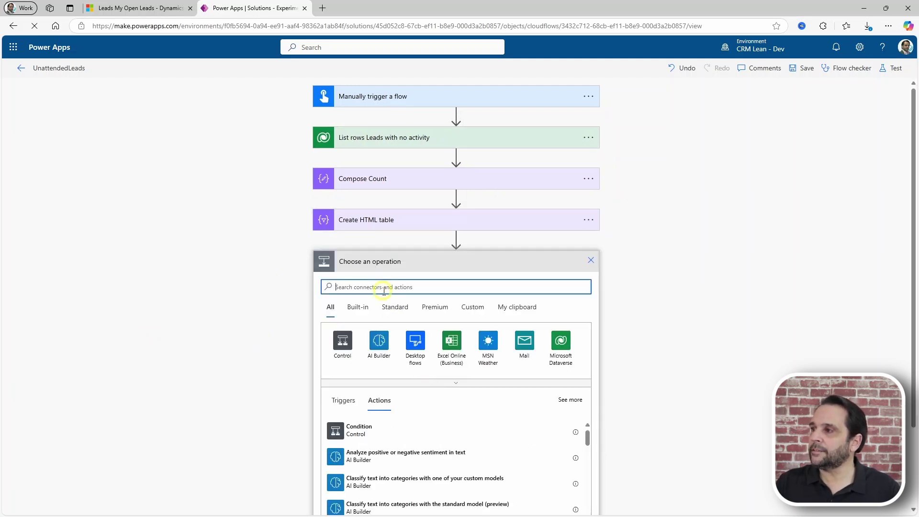
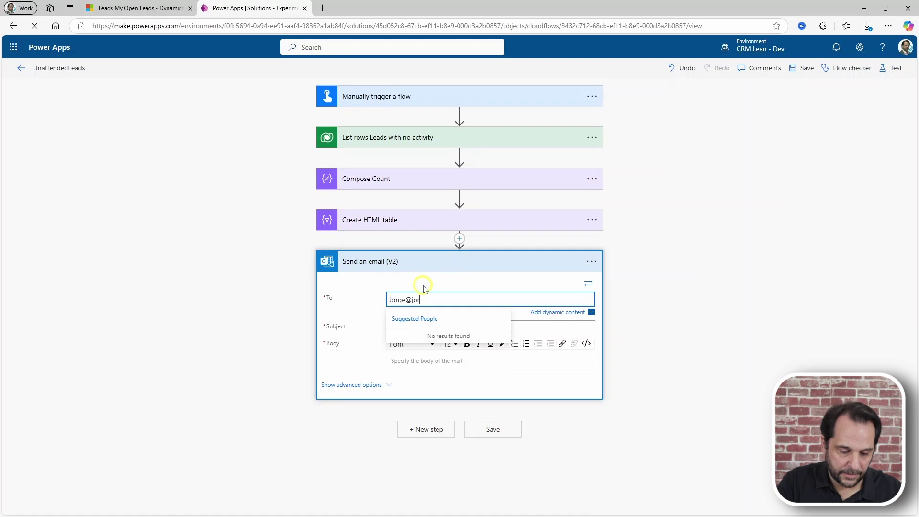
# Complete the recipient's e-mail address and set the email subject to 'Unattended Leads'
pyautogui.write('pt')
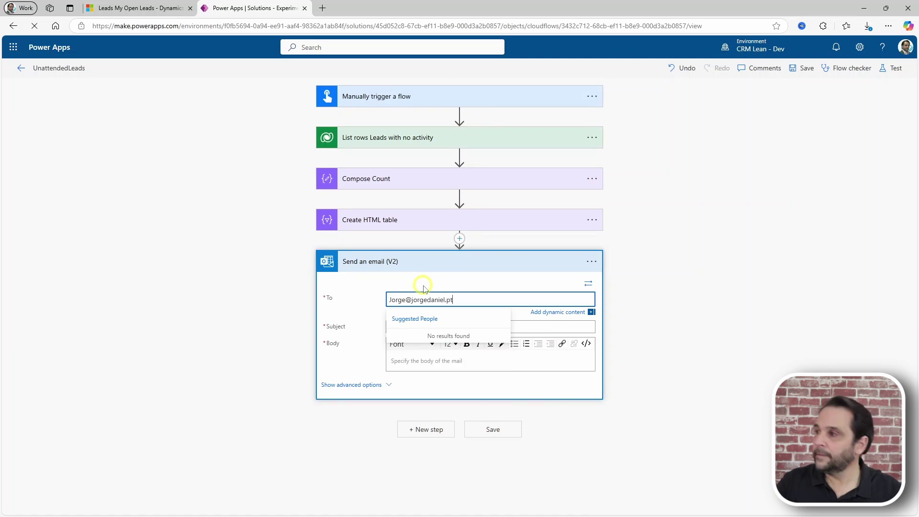
pyautogui.click(540, 326)
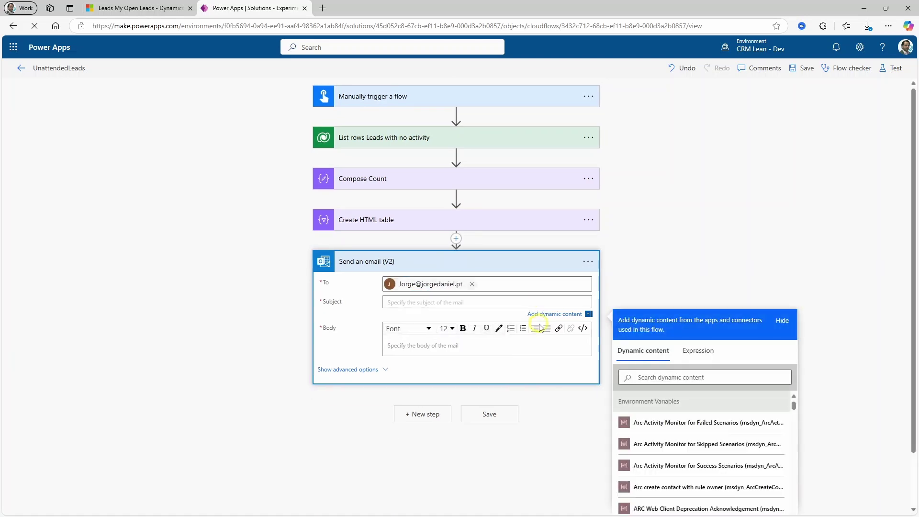
pyautogui.write('Una')
pyautogui.press('BackSpace')
pyautogui.press('BackSpace')
pyautogui.press('BackSpace')
pyautogui.write('ttended Leads')
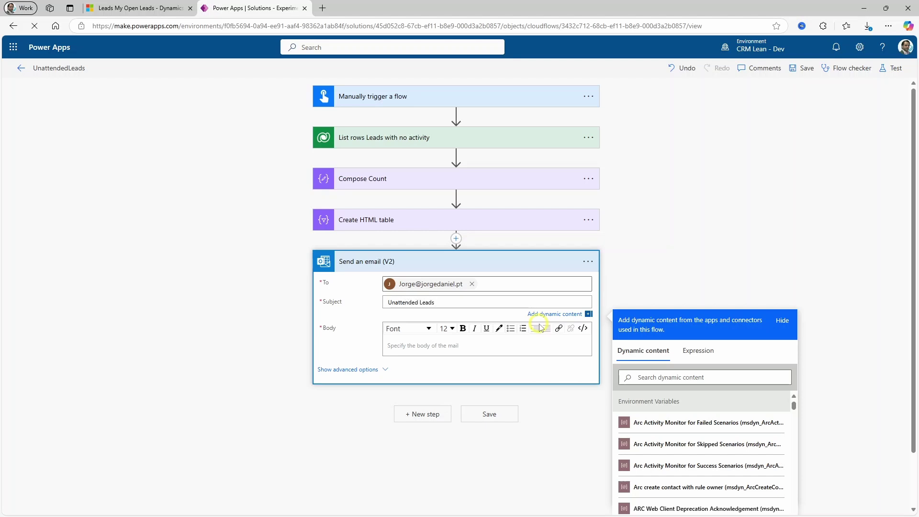
# Fill the email body with the Create HTML table Output from Dynamic content
pyautogui.click(424, 353)
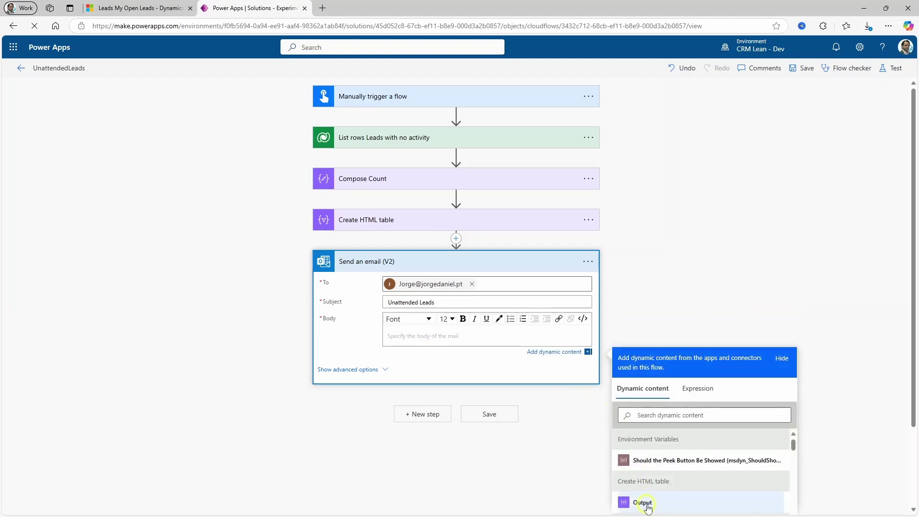
pyautogui.click(644, 503)
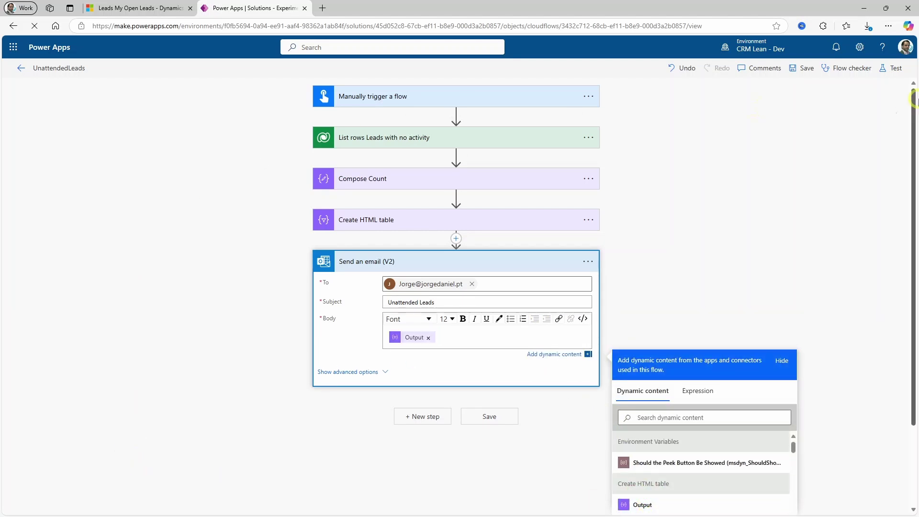
pyautogui.click(894, 68)
# Save the UnattendedLeads flow and start a manual test run, then close the run panel
pyautogui.click(739, 119)
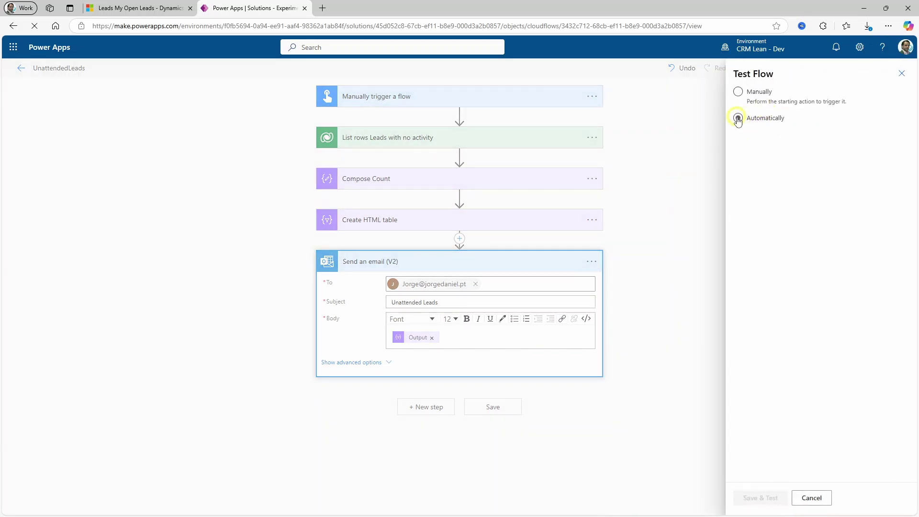
pyautogui.click(738, 92)
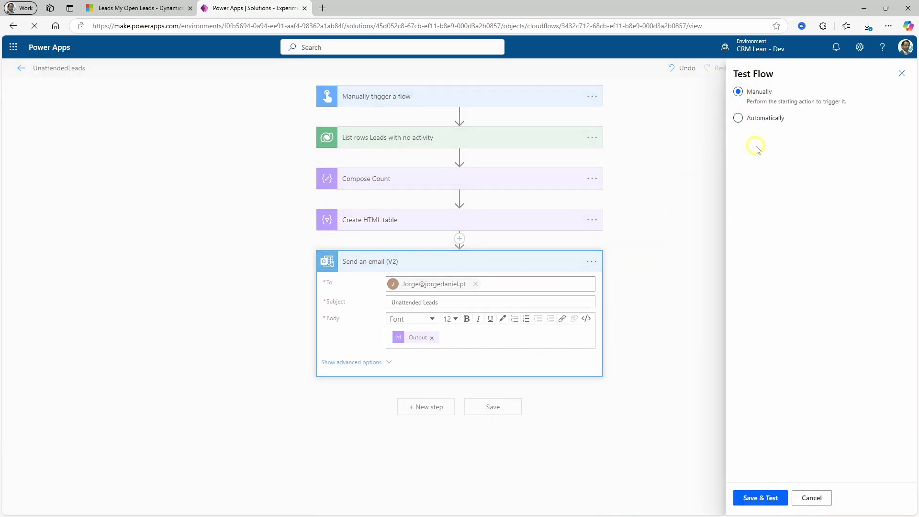
pyautogui.click(759, 500)
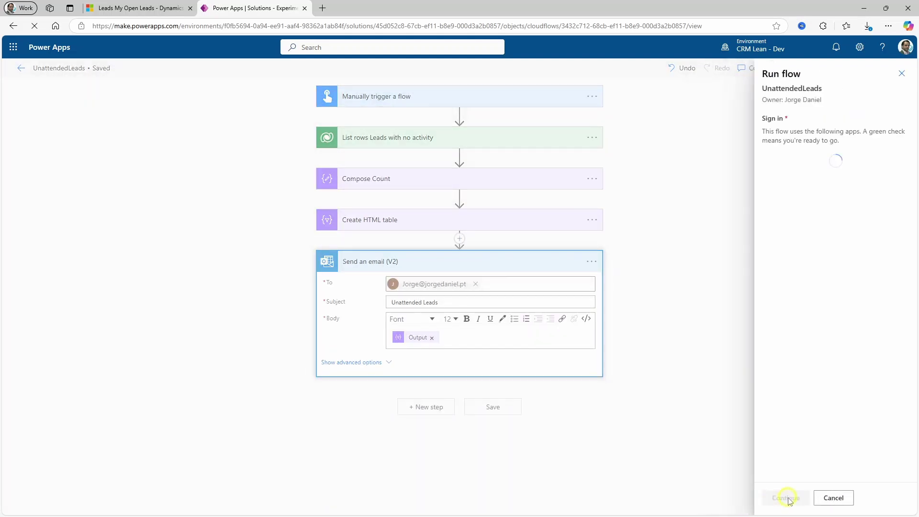
pyautogui.click(788, 498)
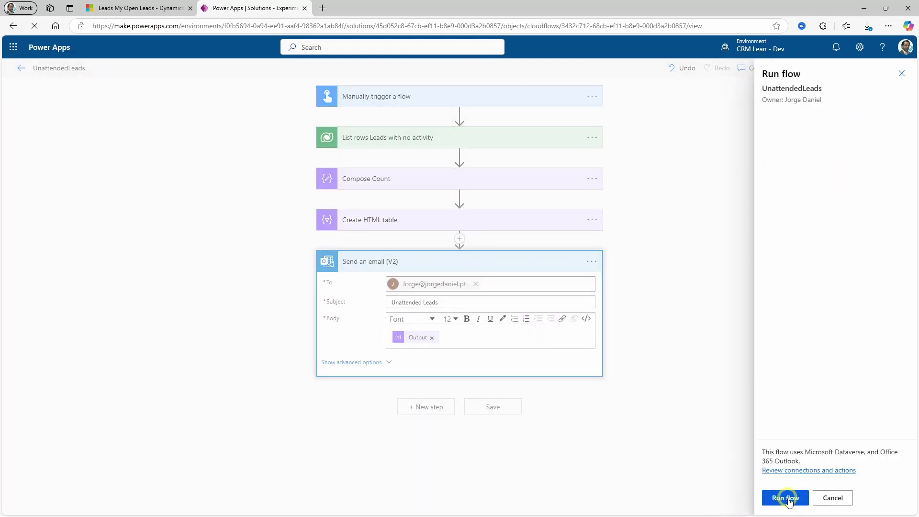
pyautogui.click(788, 499)
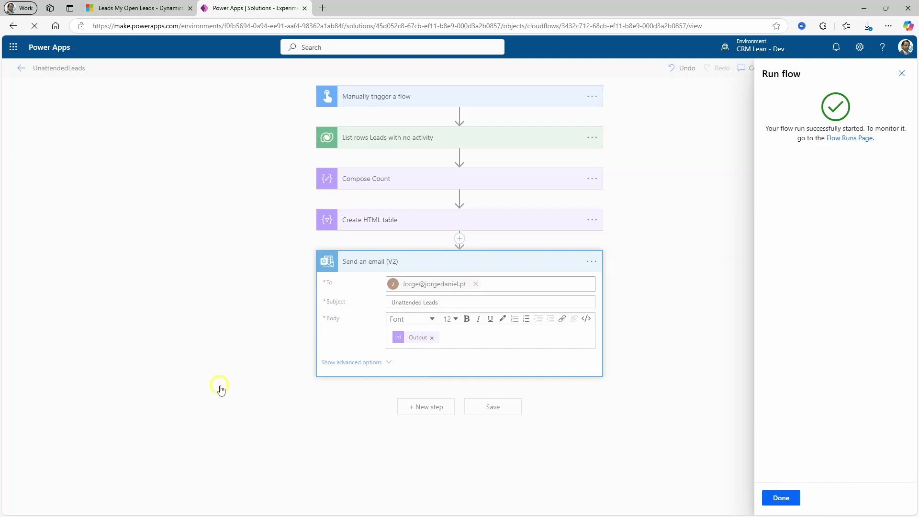
pyautogui.click(786, 498)
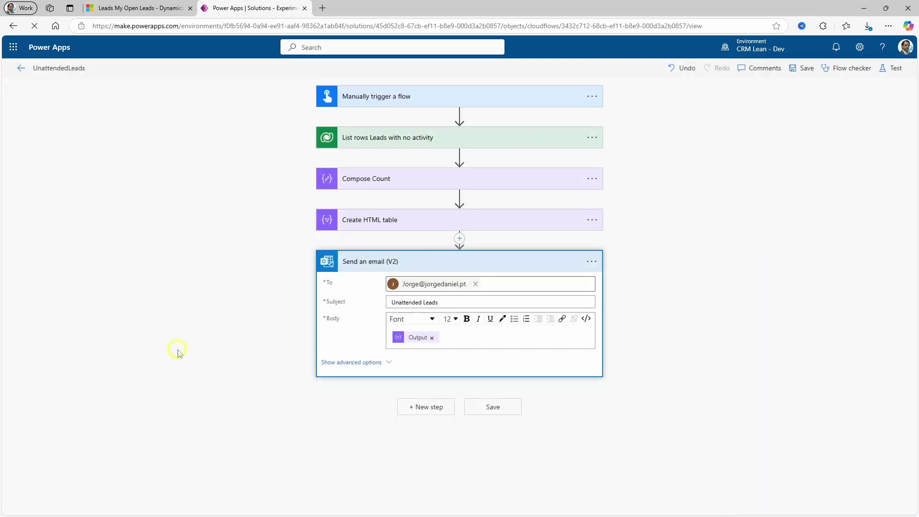